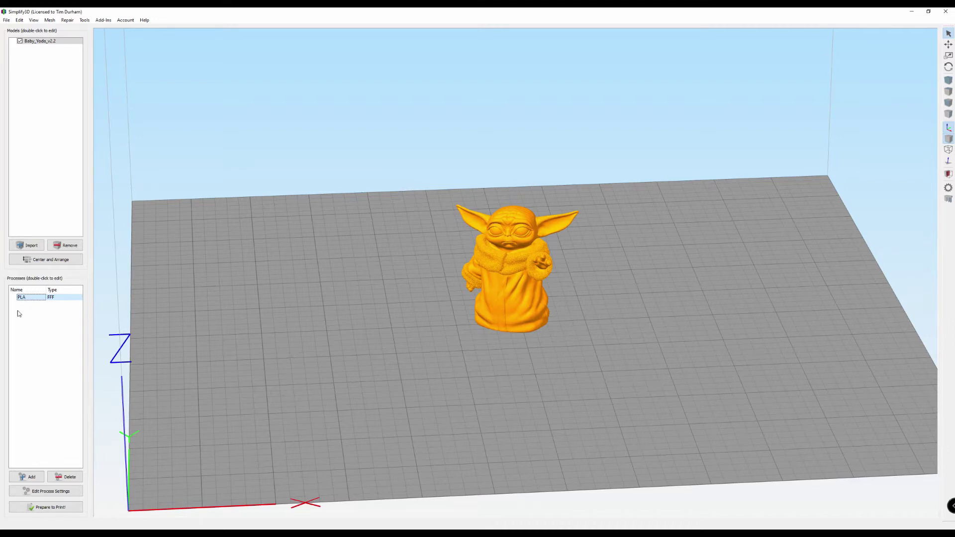
# Step: Review the layer settings of the PLA process, accept them and generate the toolpath preview
pyautogui.doubleClick(29, 298)
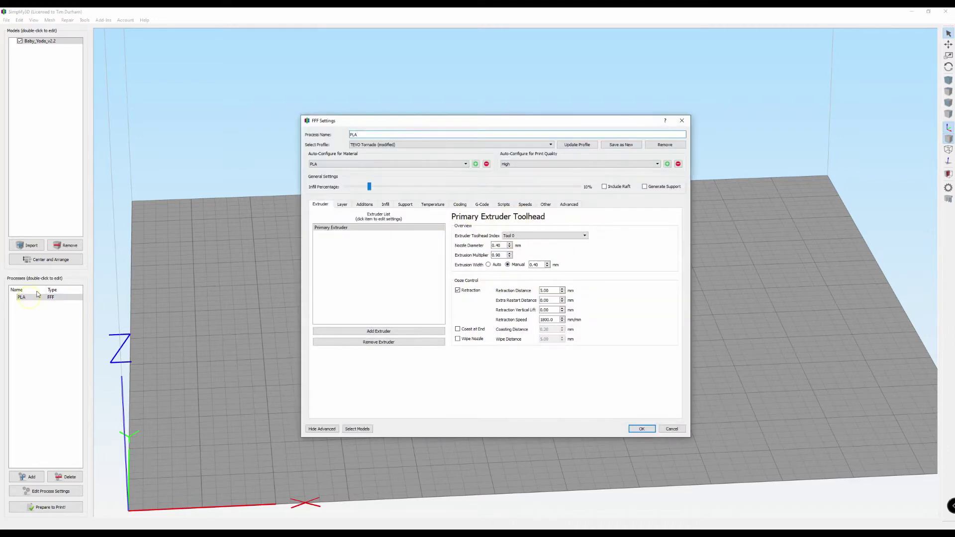
pyautogui.click(343, 205)
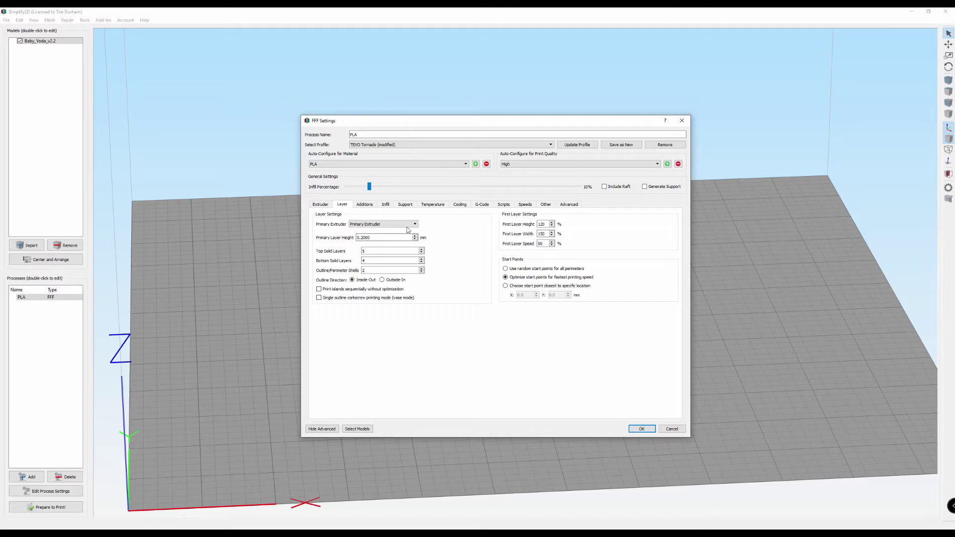
pyautogui.click(641, 428)
pyautogui.click(65, 508)
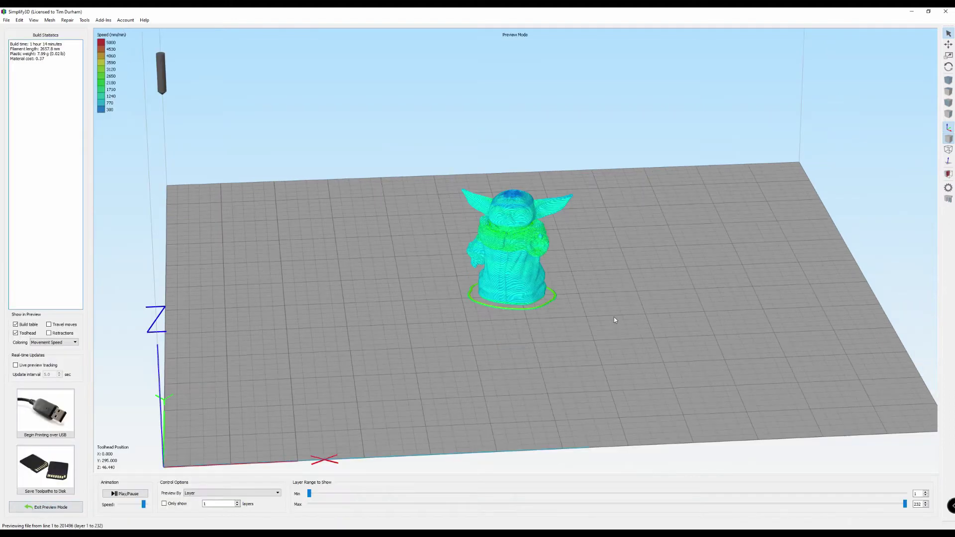
# Step: Examine the printed layer lines on the figure's face, ears and collar in the toolpath preview
pyautogui.scroll(8, 536, 250)
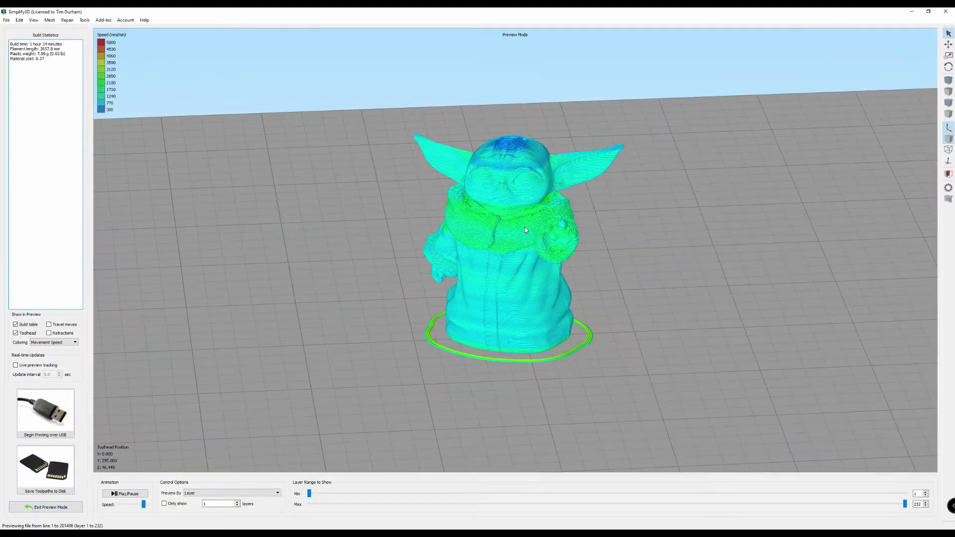
pyautogui.moveTo(545, 194); pyautogui.dragTo(543, 235, button='right')
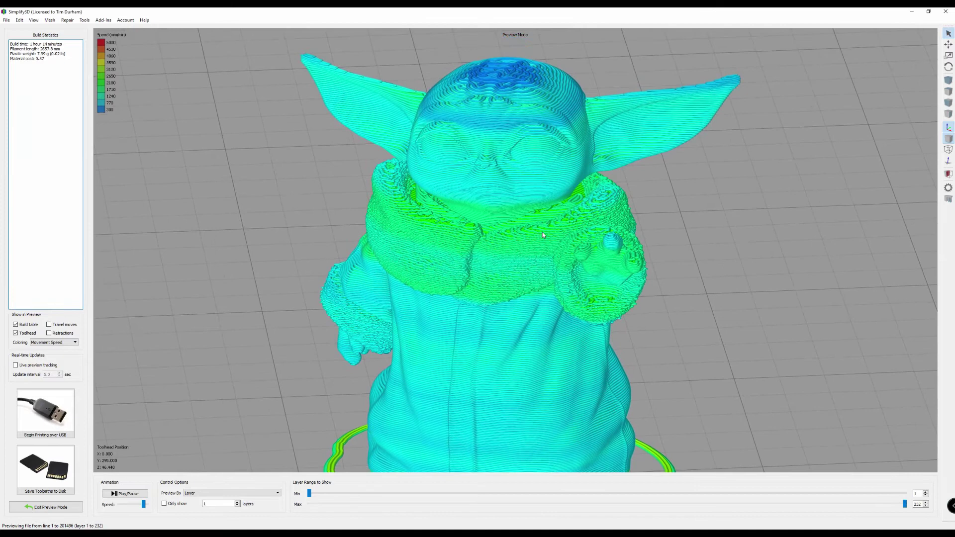
pyautogui.moveTo(509, 217); pyautogui.dragTo(484, 191)
pyautogui.scroll(5, 478, 186)
pyautogui.moveTo(478, 190); pyautogui.dragTo(539, 276, button='right')
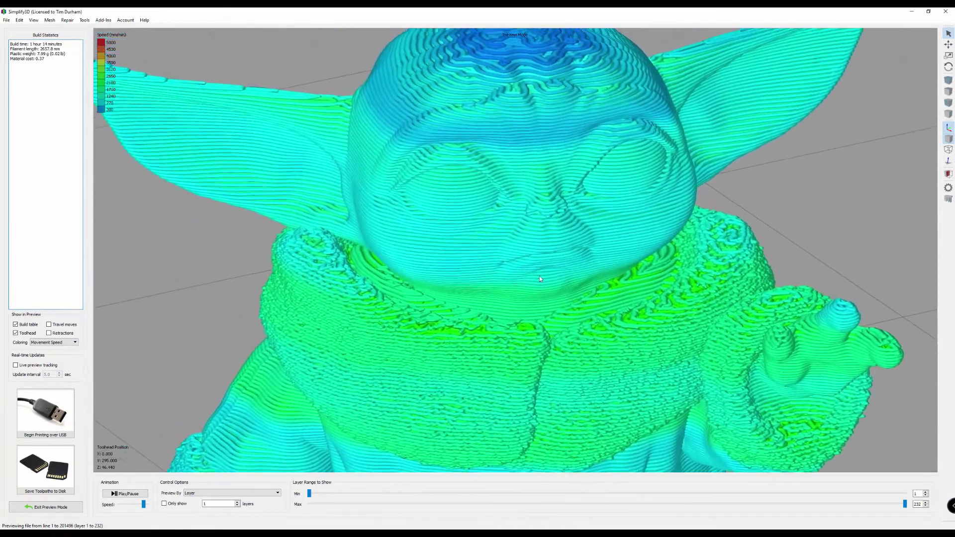
pyautogui.scroll(6, 543, 269)
pyautogui.moveTo(533, 247); pyautogui.dragTo(557, 233)
# Step: Limit the preview to layers 1 through 189 and examine the head's infill and stacked outer wall layers
pyautogui.moveTo(906, 504); pyautogui.dragTo(828, 480)
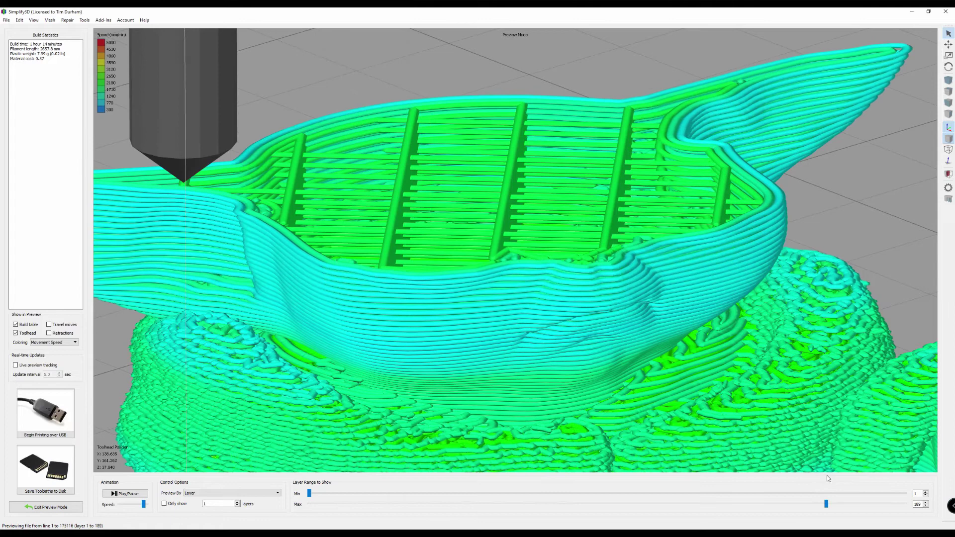
pyautogui.scroll(8, 500, 278)
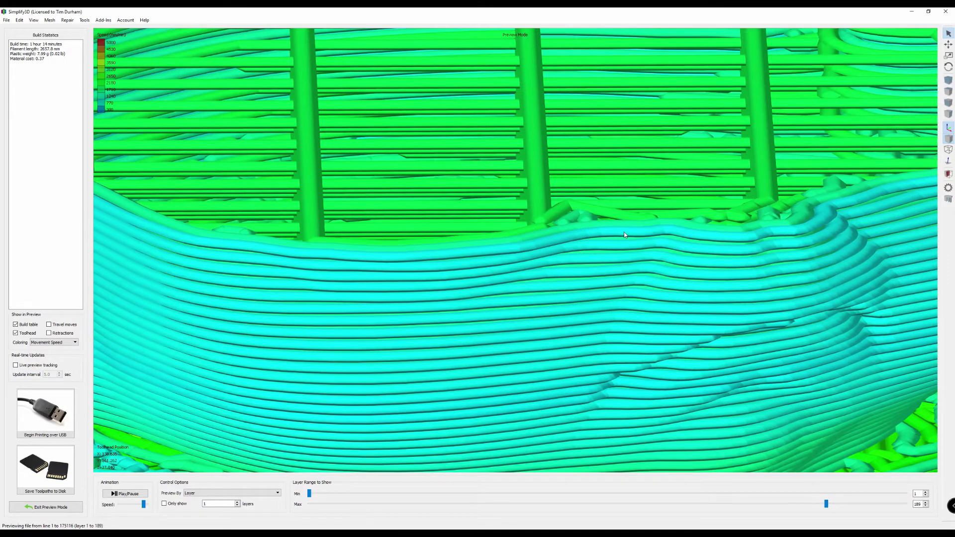
pyautogui.moveTo(626, 231); pyautogui.dragTo(599, 186)
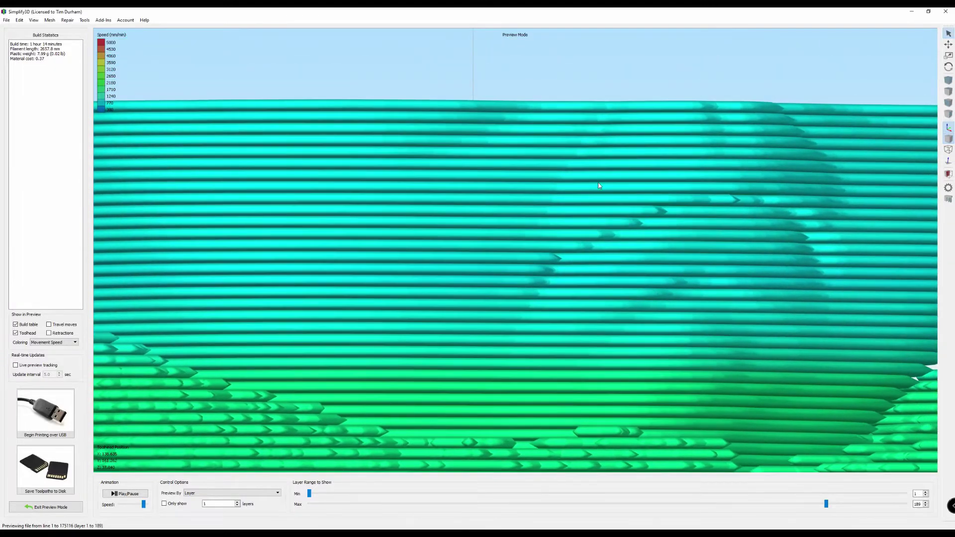
pyautogui.click(583, 105)
pyautogui.scroll(-5, 390, 190)
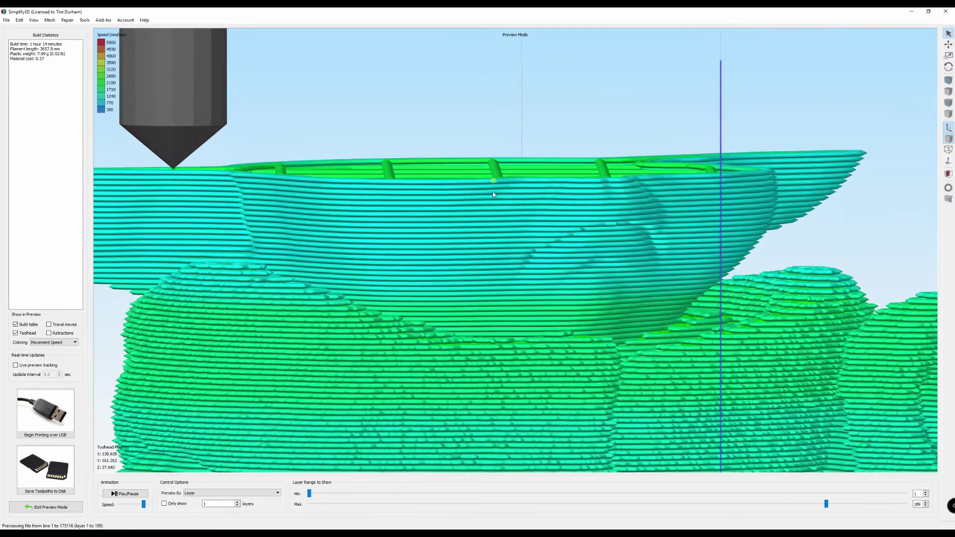
pyautogui.moveTo(493, 192); pyautogui.dragTo(539, 167)
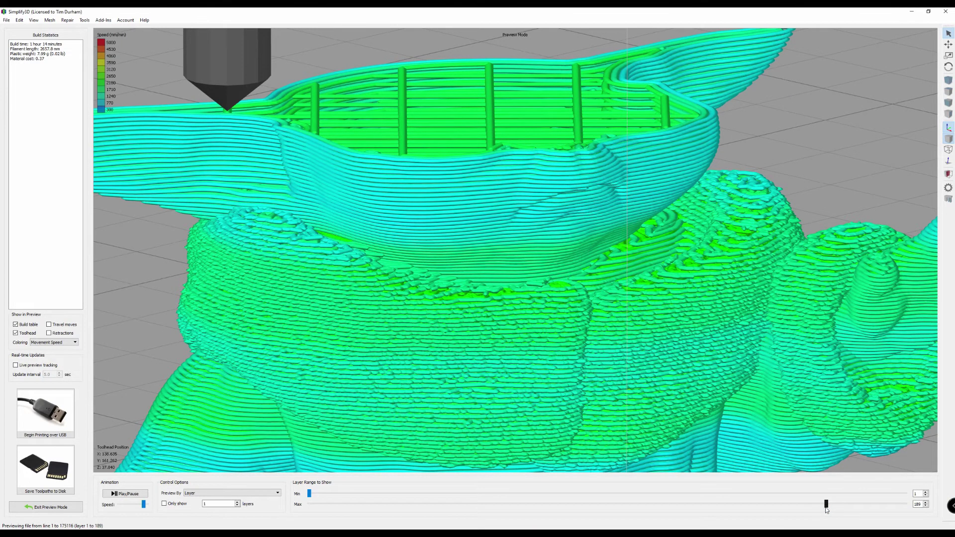
# Step: Extend the previewed range up to layer 204 and view the partly printed head from farther away
pyautogui.moveTo(826, 504); pyautogui.dragTo(859, 504)
pyautogui.scroll(-5, 545, 214)
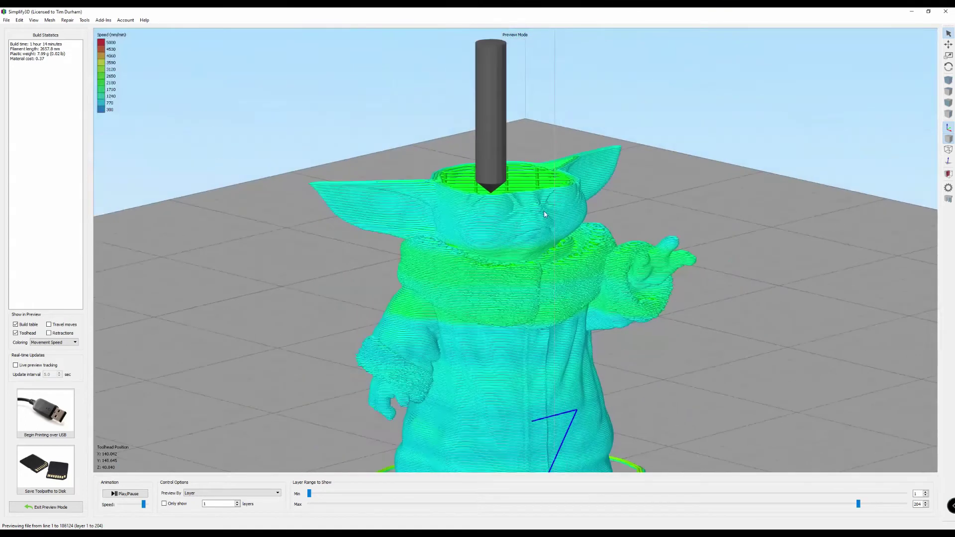
pyautogui.moveTo(544, 214); pyautogui.dragTo(536, 244)
pyautogui.scroll(-3, 536, 244)
pyautogui.moveTo(572, 211); pyautogui.dragTo(570, 240)
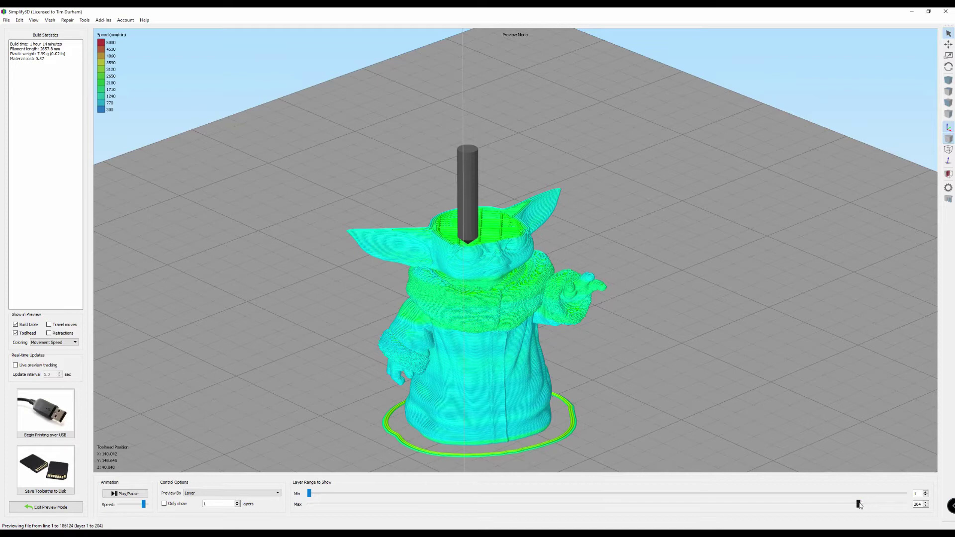
# Step: Restore the preview to all 232 layers and inspect the crown of the completed head
pyautogui.moveTo(859, 504); pyautogui.dragTo(905, 504)
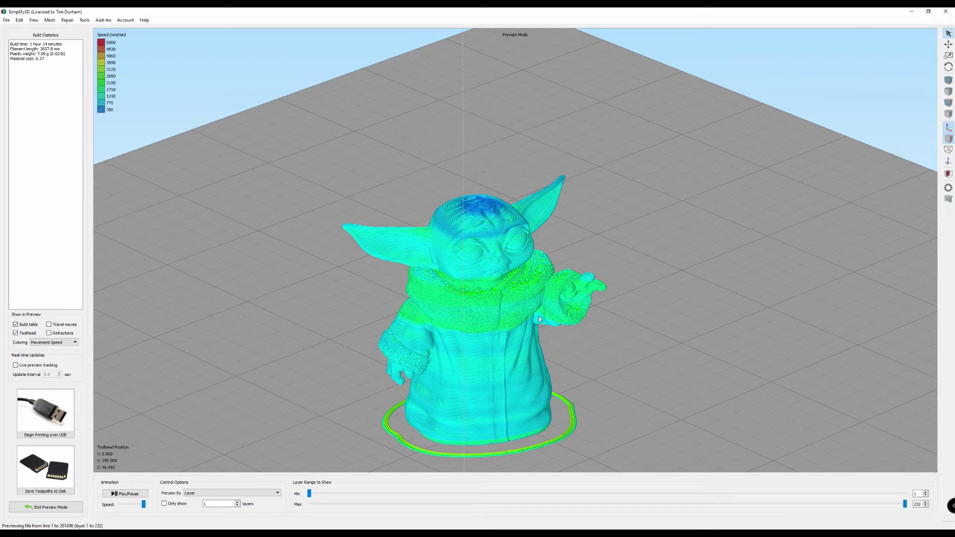
pyautogui.scroll(5, 538, 315)
pyautogui.scroll(-3, 549, 299)
pyautogui.moveTo(527, 326); pyautogui.dragTo(448, 253)
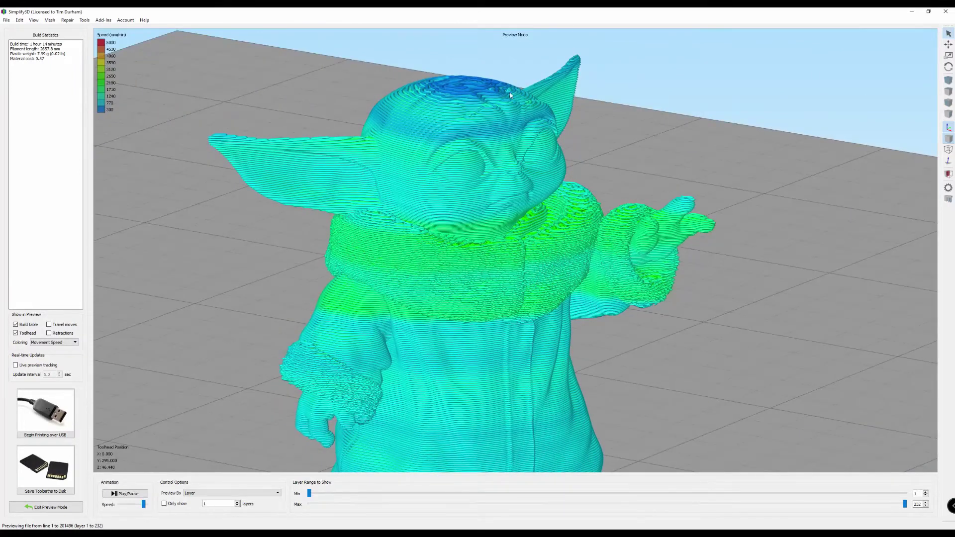
# Step: Exit the toolpath preview and set the PLA process's primary layer height to 0.08 mm
pyautogui.click(64, 506)
pyautogui.click(36, 298)
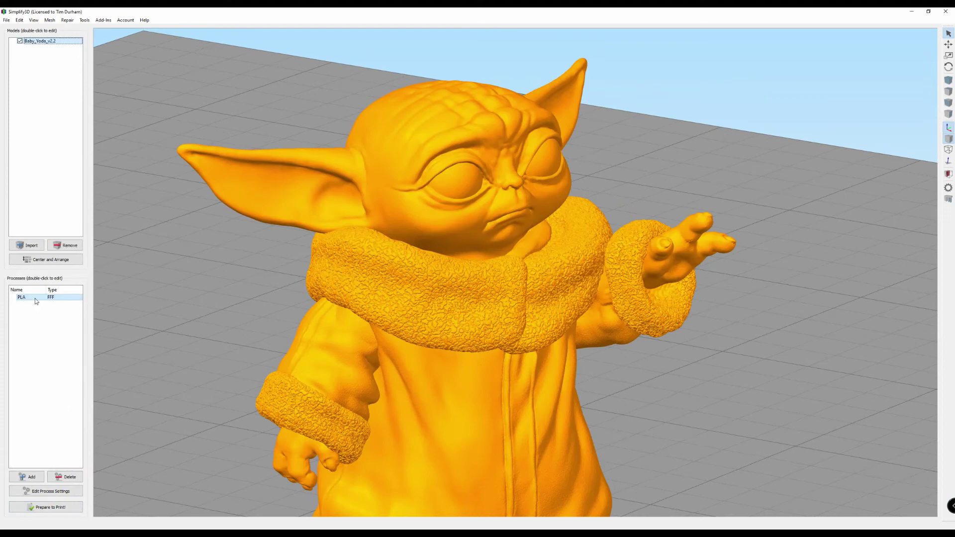
pyautogui.doubleClick(36, 298)
pyautogui.click(349, 206)
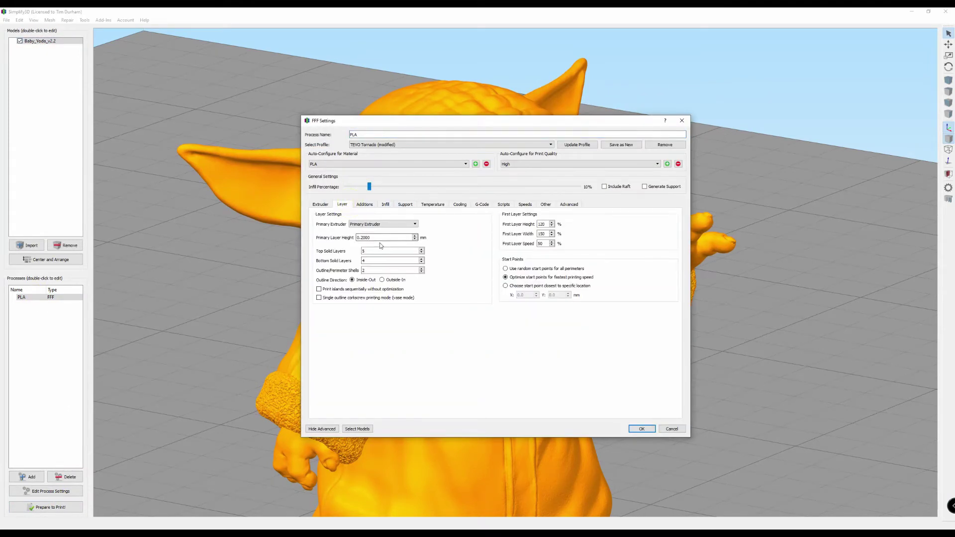
pyautogui.moveTo(376, 238); pyautogui.dragTo(367, 238)
pyautogui.write('08')
pyautogui.click(642, 429)
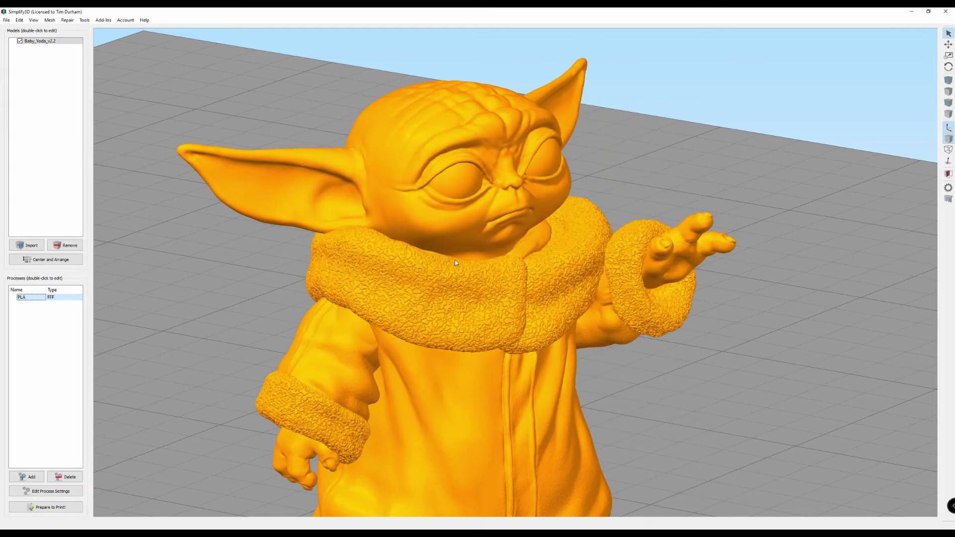
# Step: Generate the toolpath preview for the finer layer height and examine the detail around the eyes and nose
pyautogui.hotkey('ctrl', 'd')
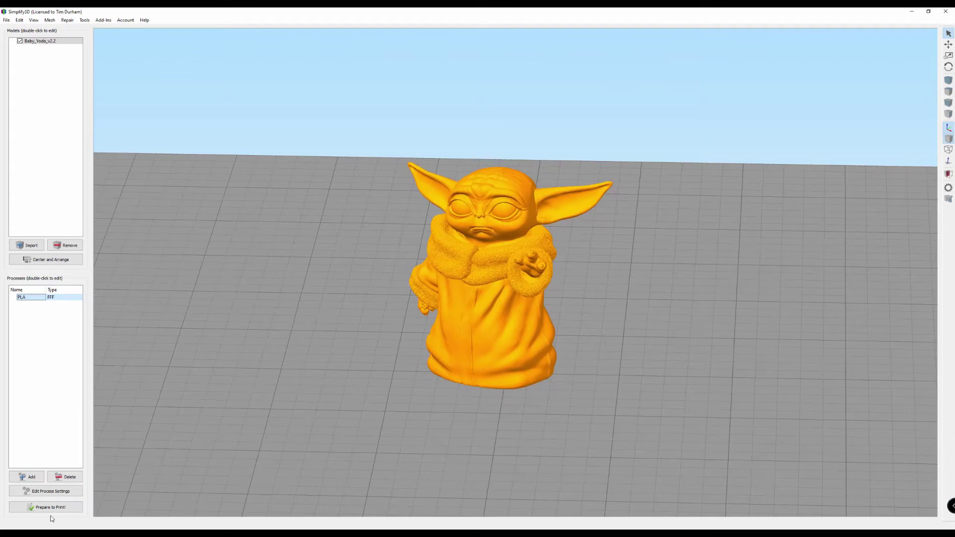
pyautogui.click(50, 508)
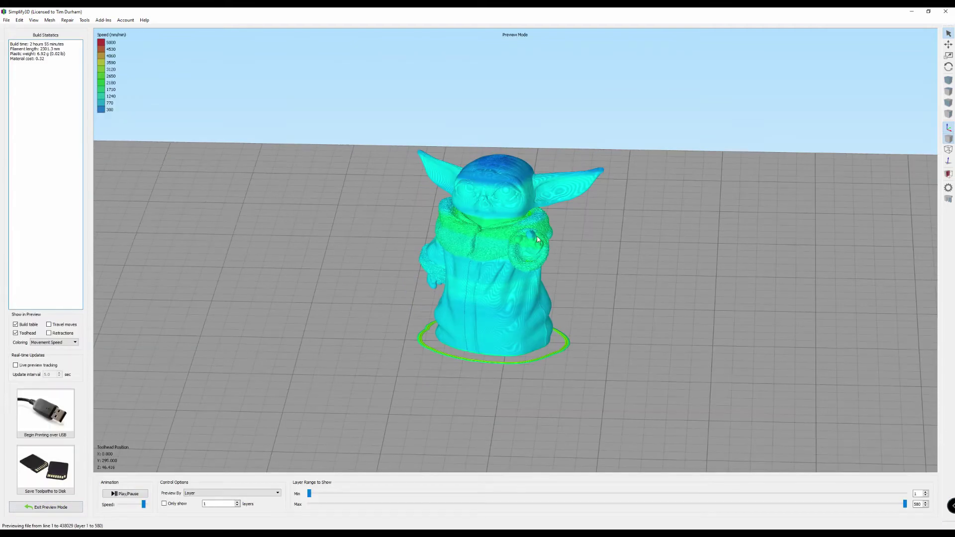
pyautogui.scroll(10, 506, 197)
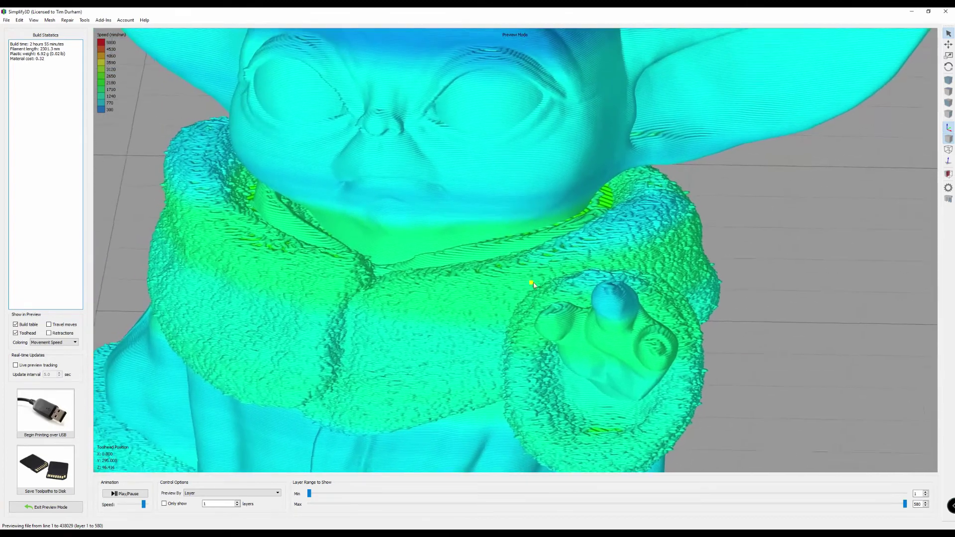
pyautogui.moveTo(534, 285); pyautogui.dragTo(476, 234)
pyautogui.scroll(6, 507, 273)
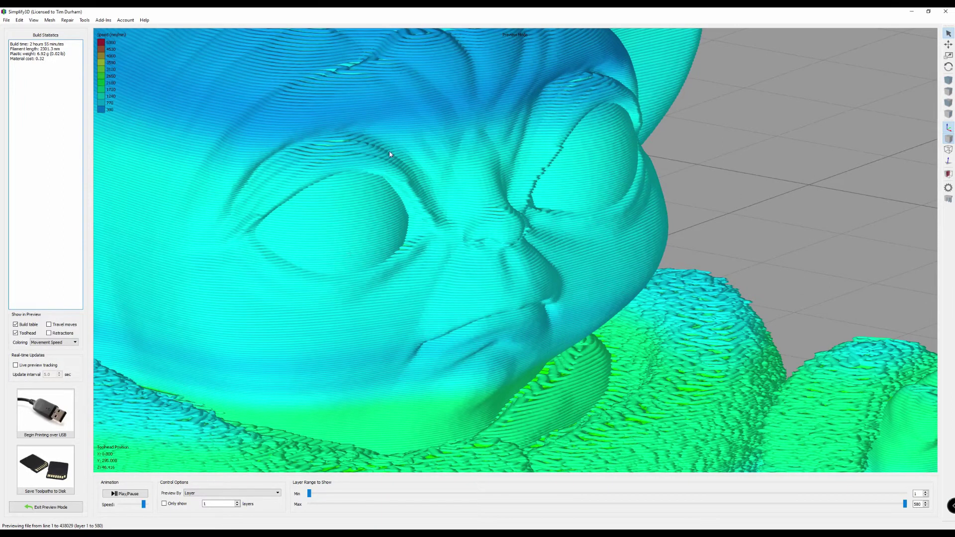
# Step: Examine the fine-layer preview of the collar and raised hand, the build time, and the whole figure
pyautogui.scroll(-4, 478, 163)
pyautogui.moveTo(486, 166); pyautogui.dragTo(497, 224)
pyautogui.scroll(2, 521, 287)
pyautogui.moveTo(521, 287); pyautogui.dragTo(496, 292)
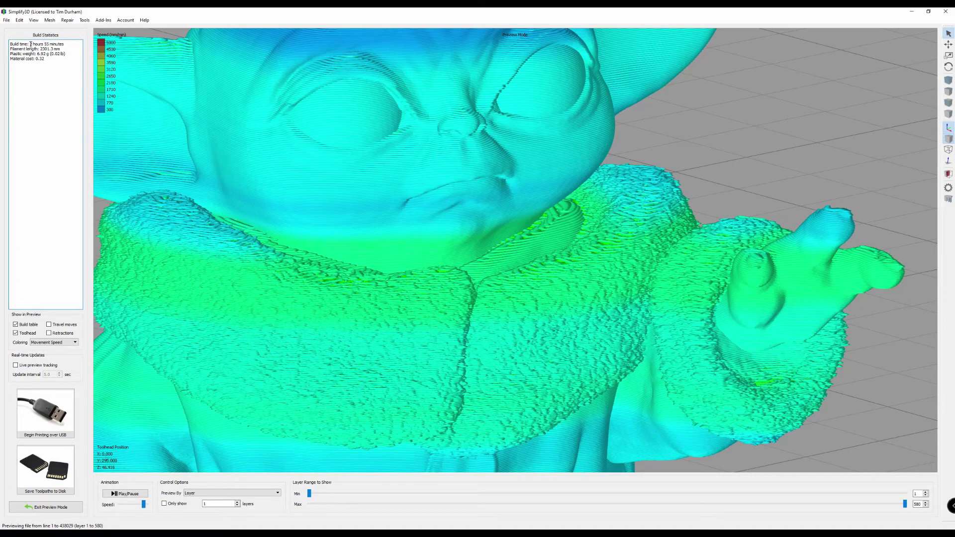
pyautogui.scroll(-5, 418, 151)
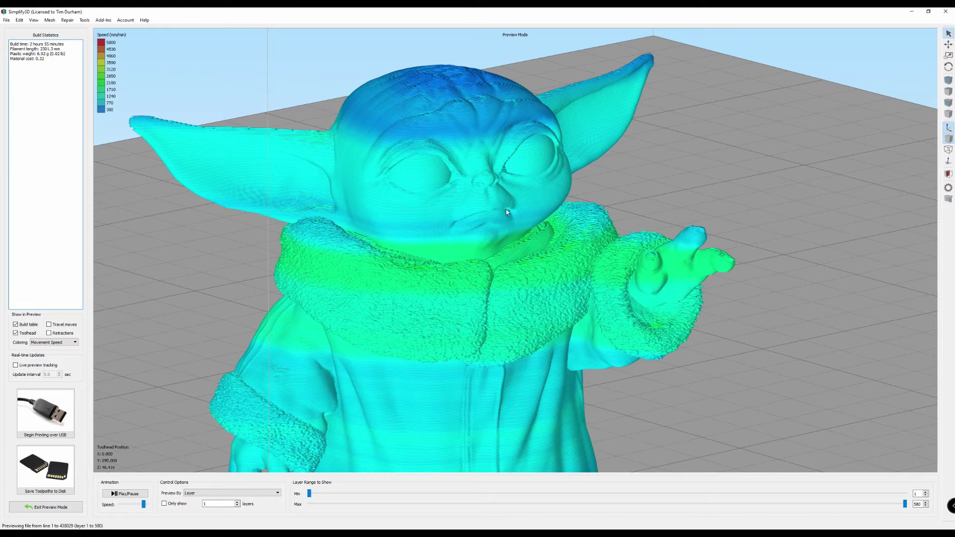
pyautogui.scroll(-5, 506, 211)
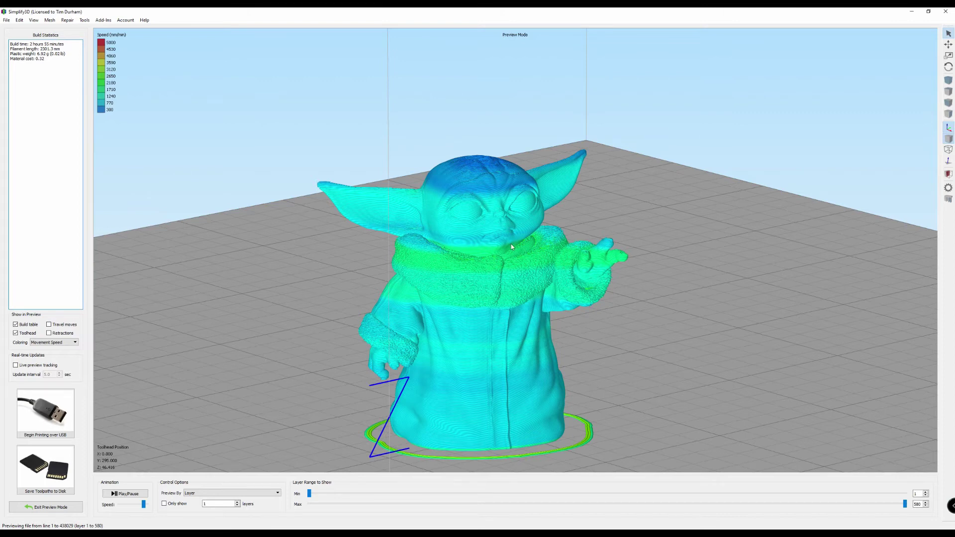
# Step: Exit the preview and set the PLA process's primary layer height to 0.3 mm
pyautogui.click(71, 508)
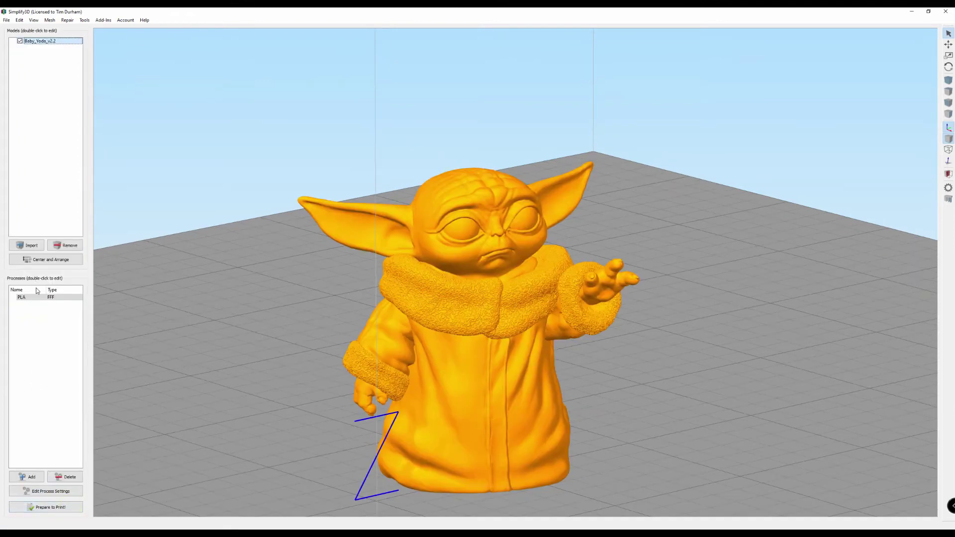
pyautogui.click(50, 490)
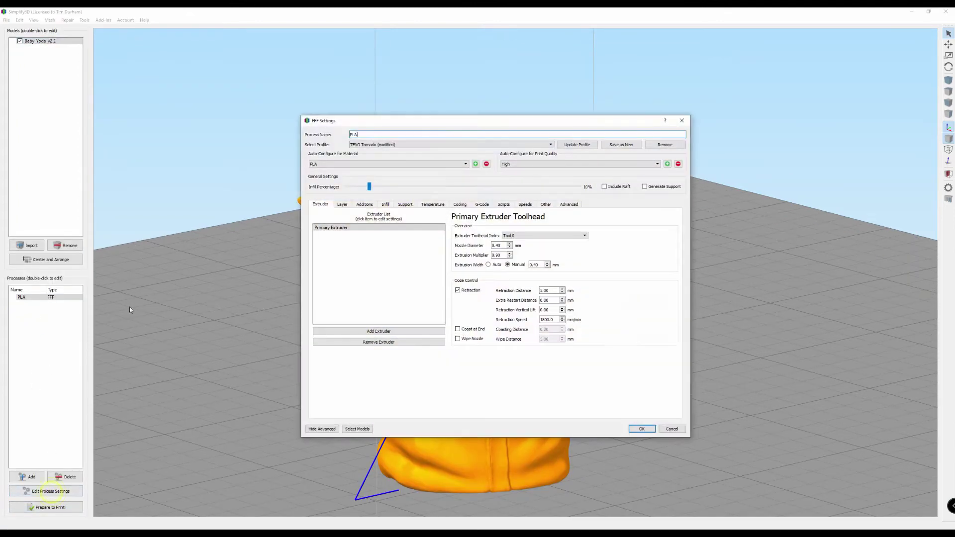
pyautogui.click(342, 205)
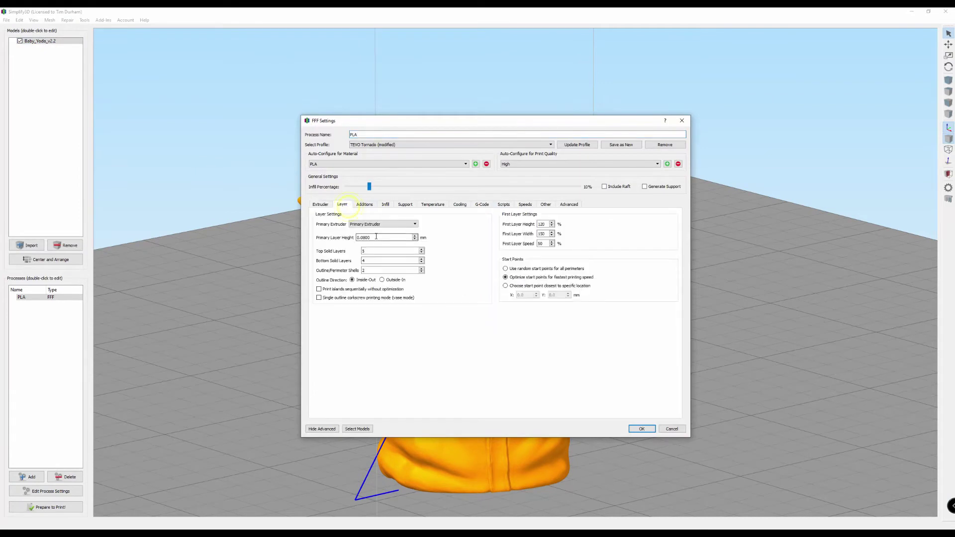
pyautogui.doubleClick(366, 238)
pyautogui.write('3')
pyautogui.click(639, 428)
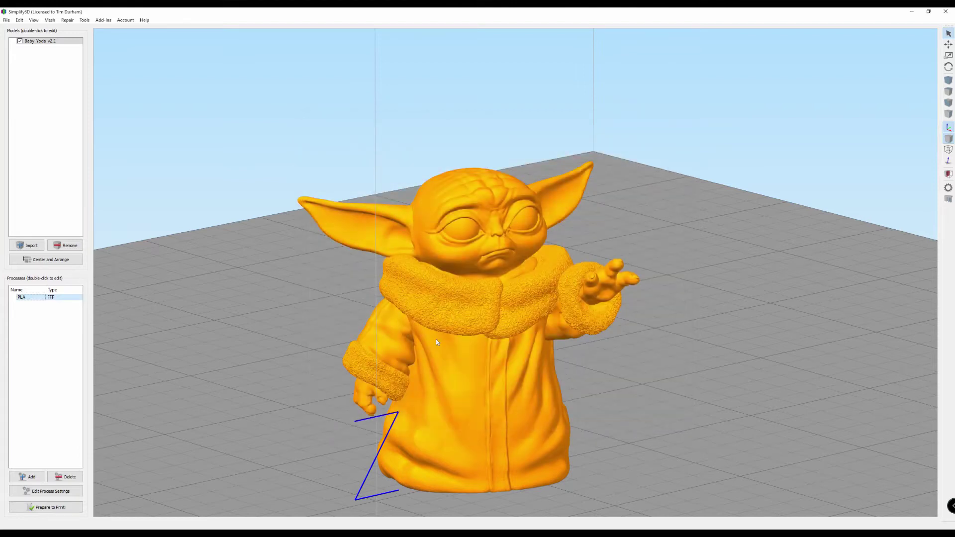
# Step: Generate the toolpath preview for the coarser layer height and examine the layer lines on the face
pyautogui.click(63, 508)
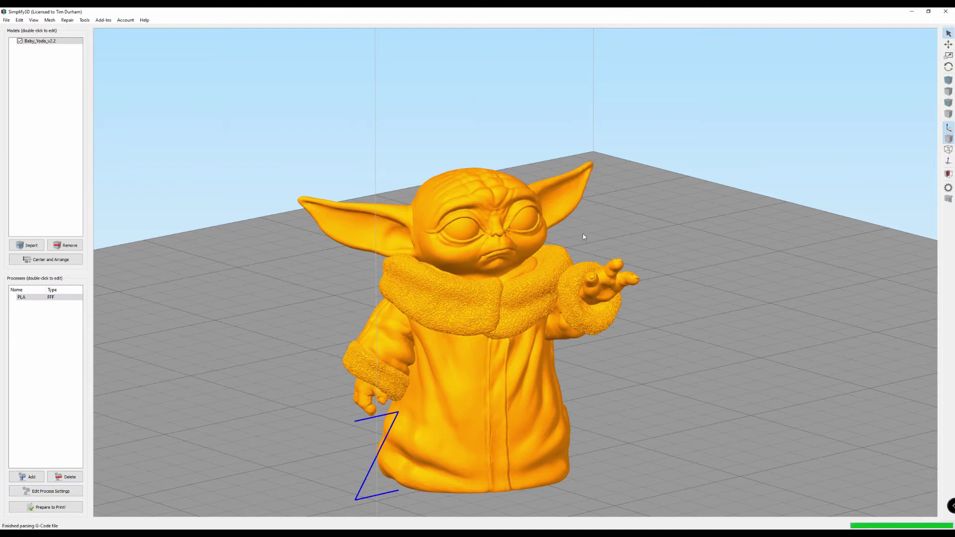
pyautogui.scroll(5, 437, 255)
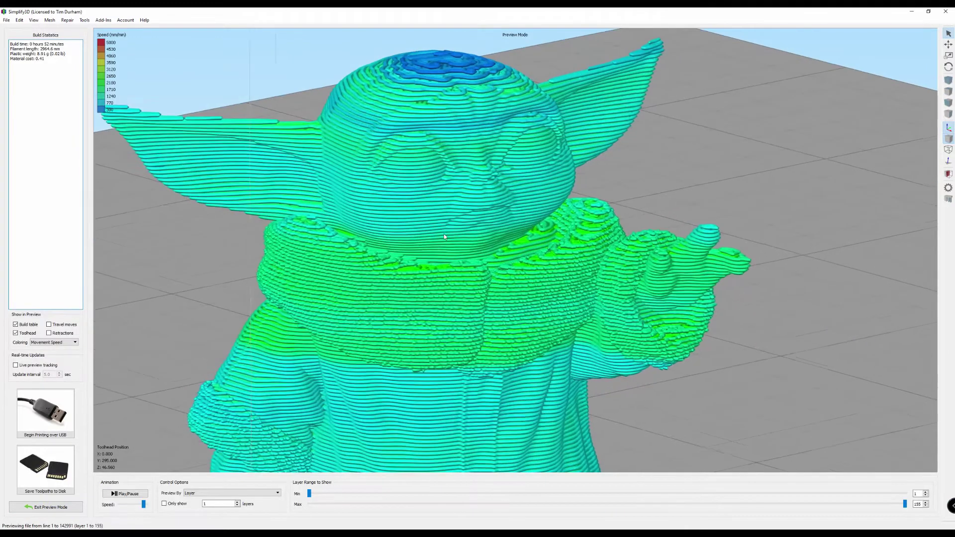
pyautogui.scroll(5, 605, 281)
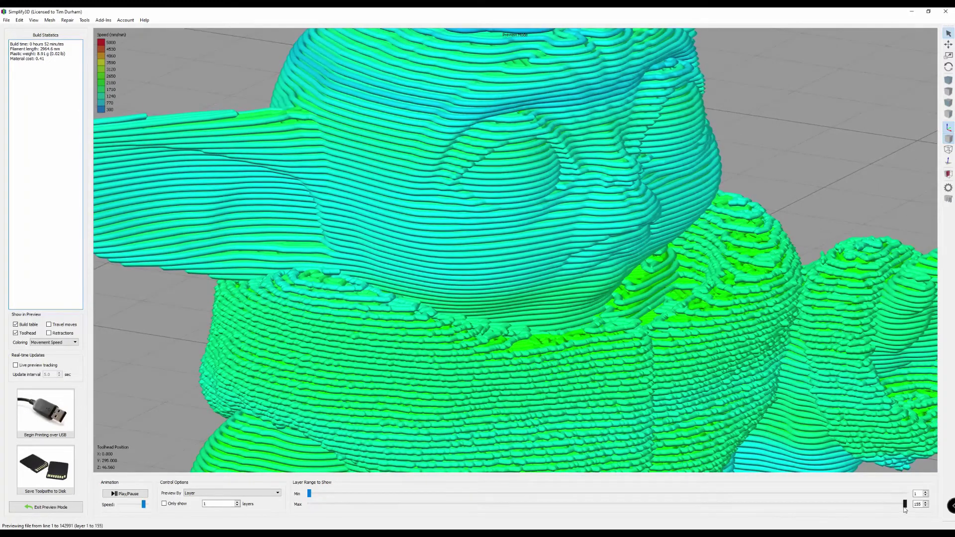
pyautogui.moveTo(906, 505)
pyautogui.mouseDown()
pyautogui.moveTo(753, 497)
pyautogui.moveTo(905, 504)
pyautogui.mouseUp()
# Step: Inspect the whole coarse-layer figure in the preview, including its sides and underside
pyautogui.scroll(-5, 599, 268)
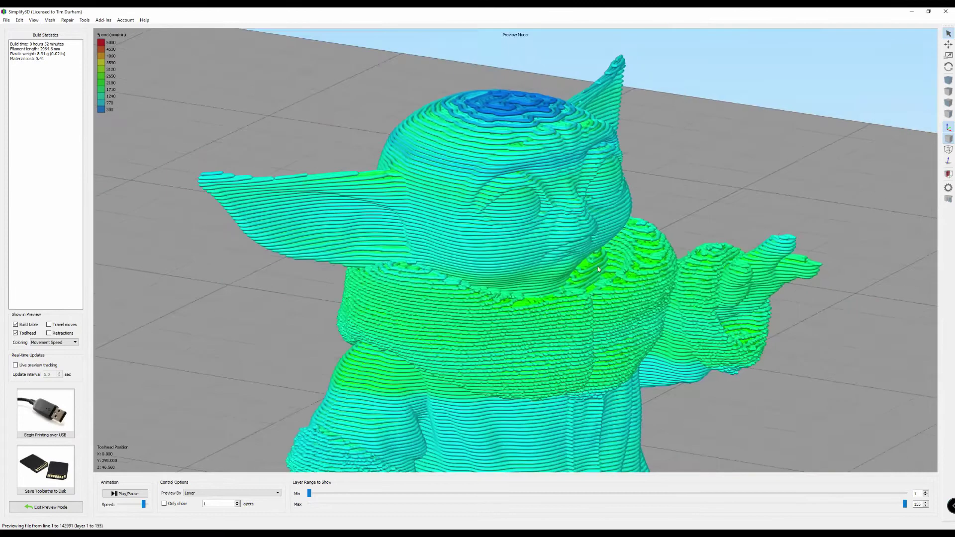
pyautogui.scroll(-5, 599, 269)
pyautogui.moveTo(610, 300); pyautogui.dragTo(542, 199)
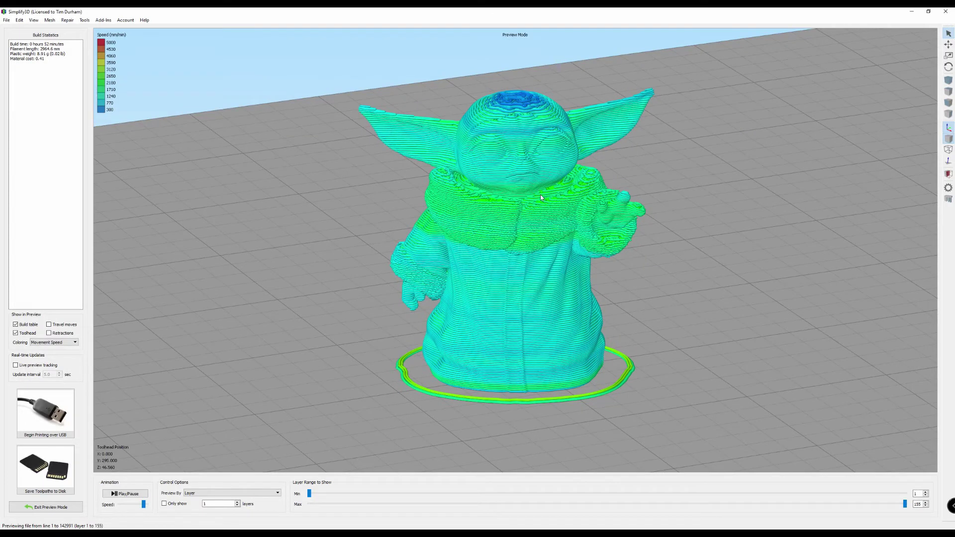
pyautogui.moveTo(560, 211); pyautogui.dragTo(555, 301)
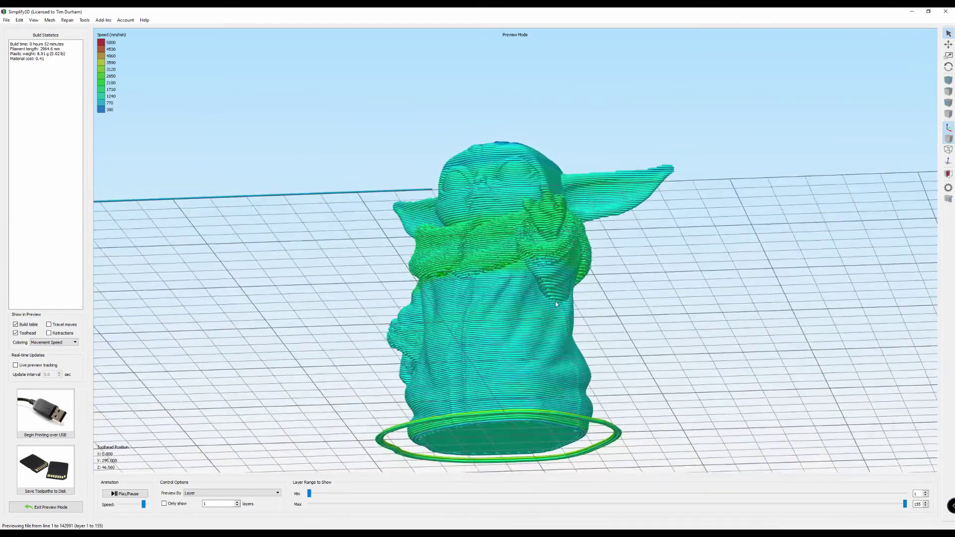
# Step: Examine the coarse layer lines on the sleeve, collar and robe in the preview, and view the whole figure from the front
pyautogui.scroll(5, 556, 301)
pyautogui.scroll(3, 579, 284)
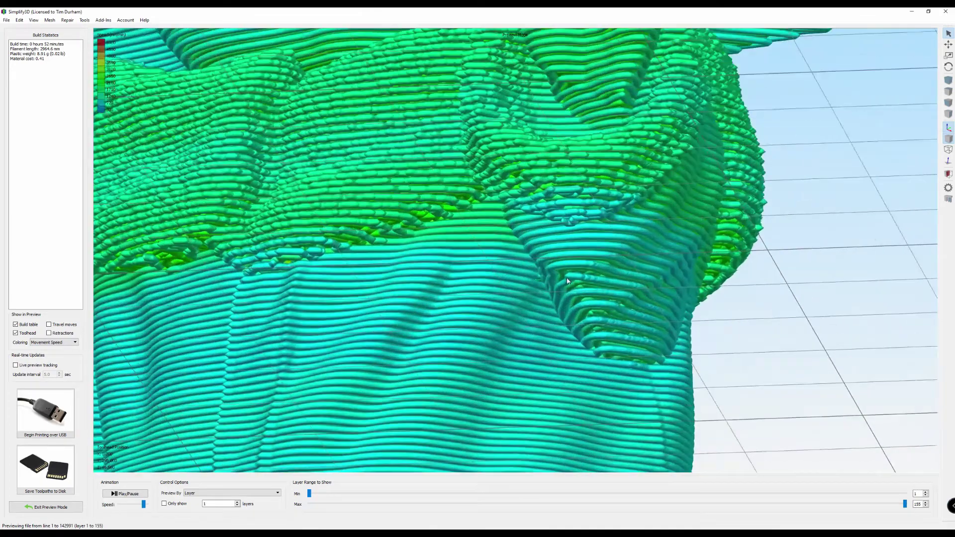
pyautogui.scroll(-8, 567, 281)
pyautogui.moveTo(567, 281); pyautogui.dragTo(551, 307)
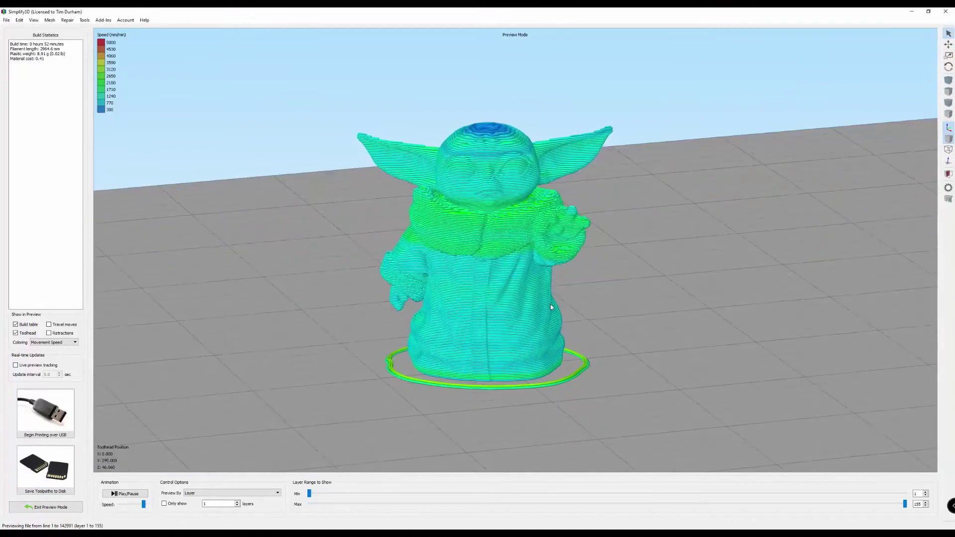
pyautogui.moveTo(483, 235); pyautogui.dragTo(423, 269)
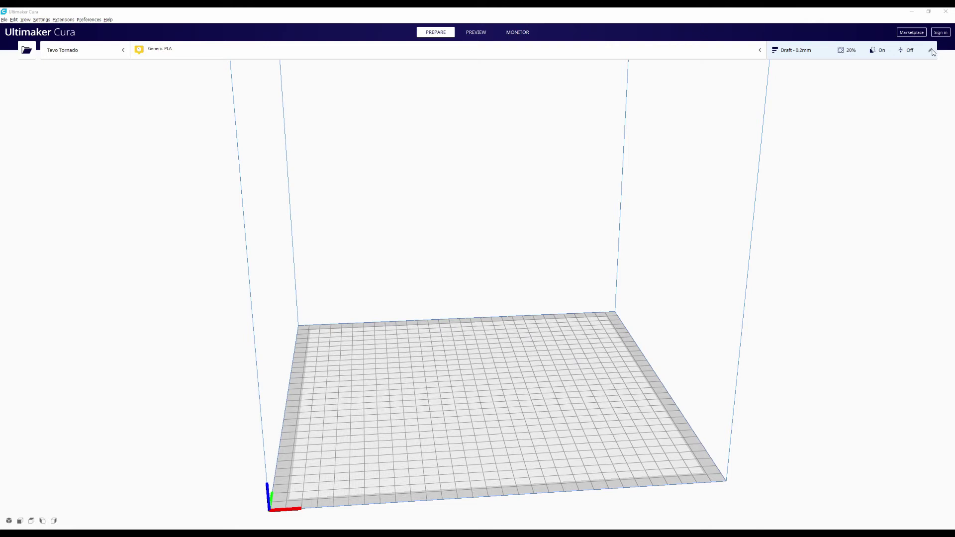
# Step: In Ultimaker Cura, select the 0.1 mm default print profile and show the custom print settings with the Layer Height description
pyautogui.click(816, 51)
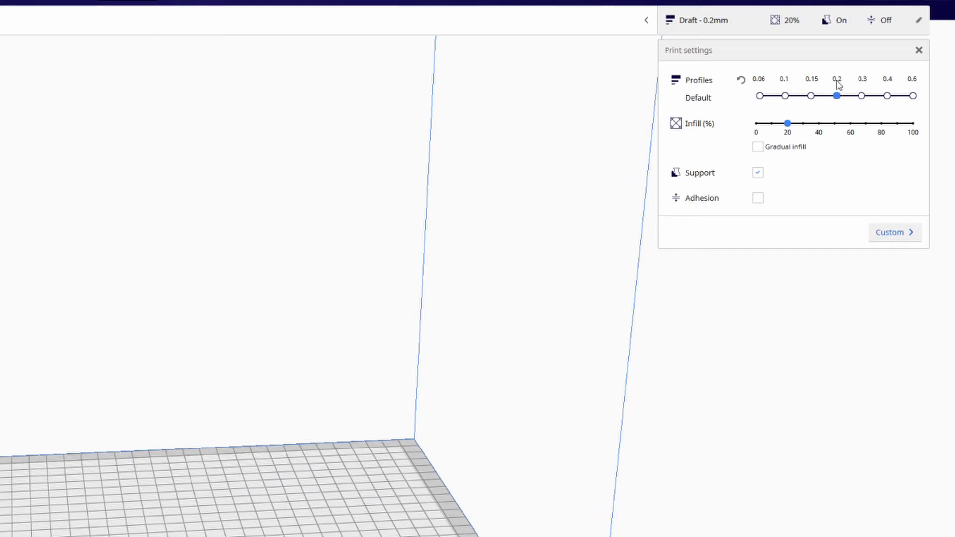
pyautogui.click(786, 100)
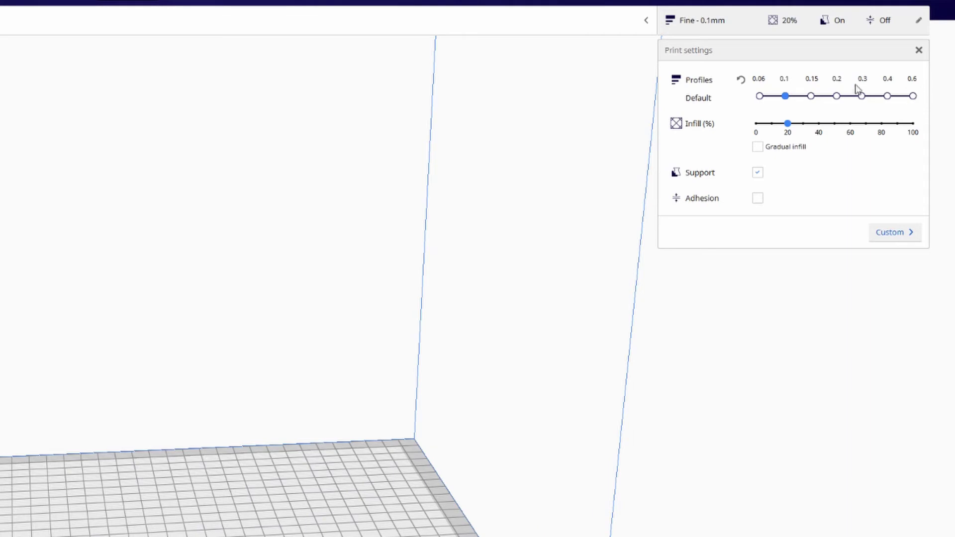
pyautogui.click(883, 232)
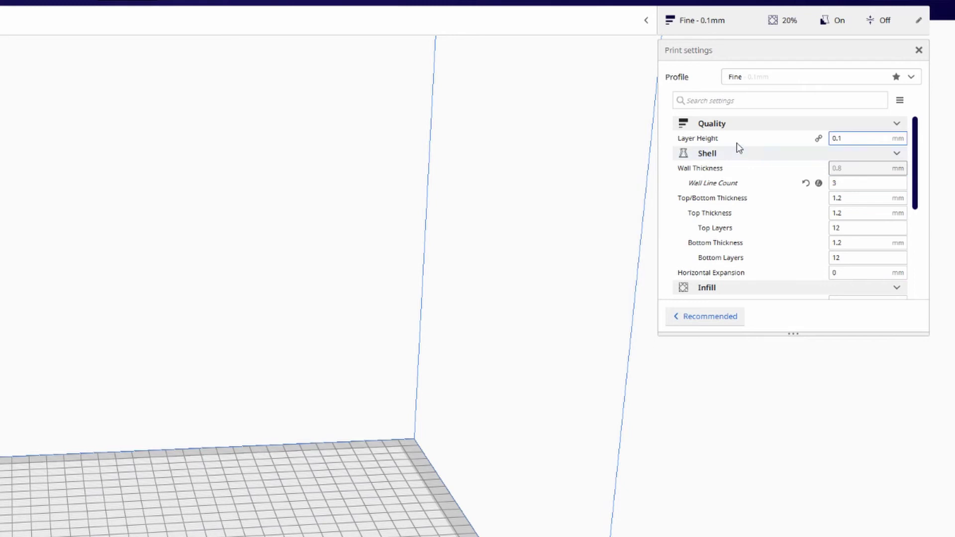
pyautogui.moveTo(703, 142)
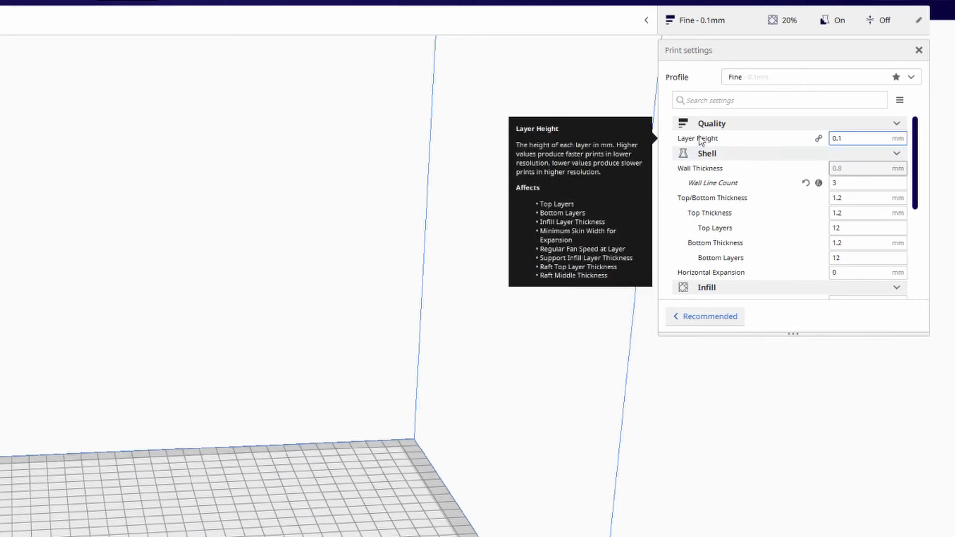